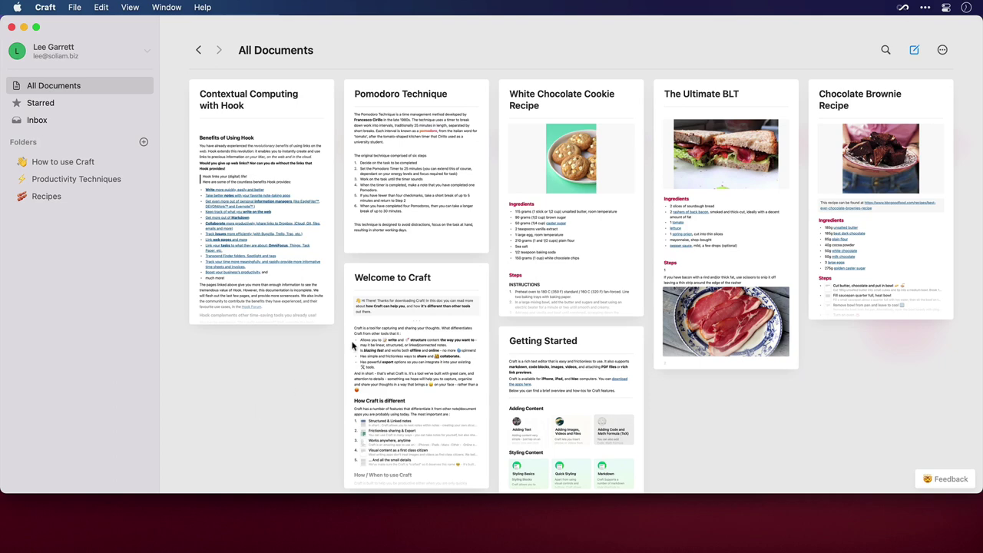
Open the Pomodoro Technique document and copy a Hook link to it with Copy Link.
left_click(414, 247)
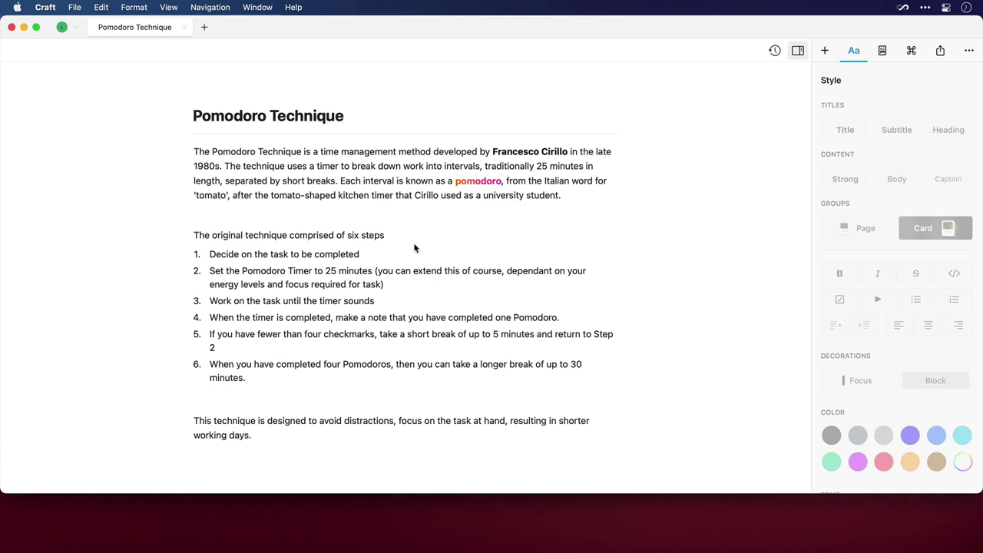
key("super+shift+space")
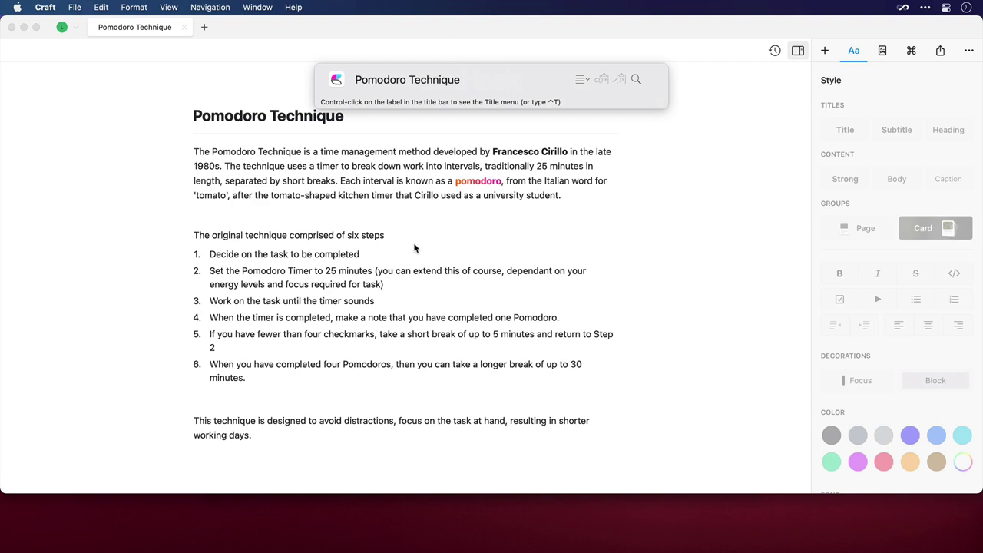
left_click(582, 80)
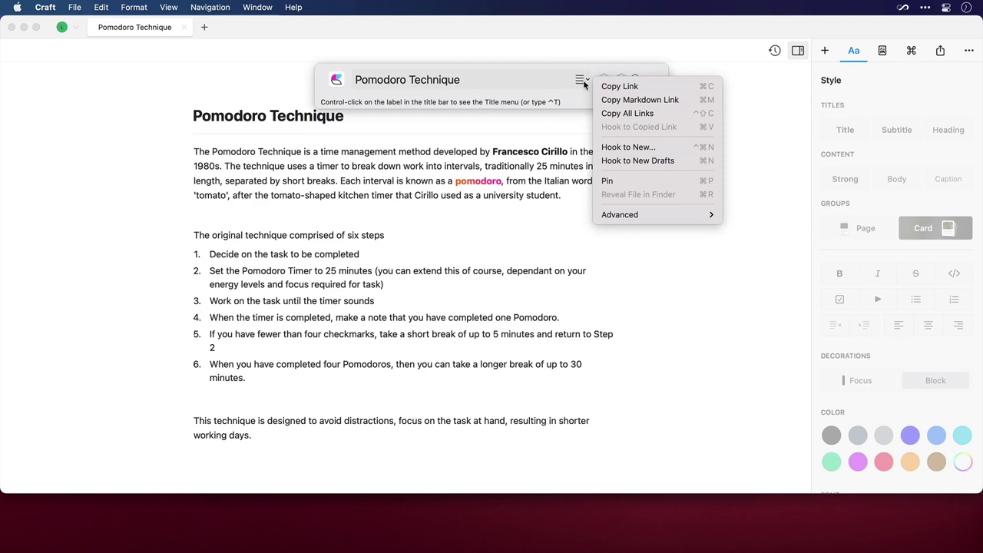
left_click(595, 86)
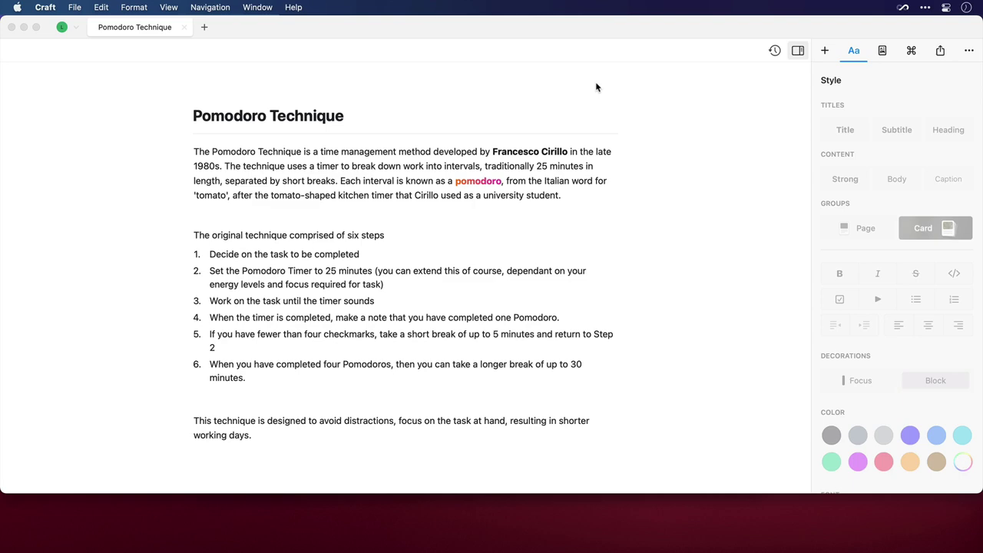
Hook the Wikipedia Pomodoro Technique page to the copied Craft link, then reopen the document through it.
key("super+Tab")
key("super+Tab")
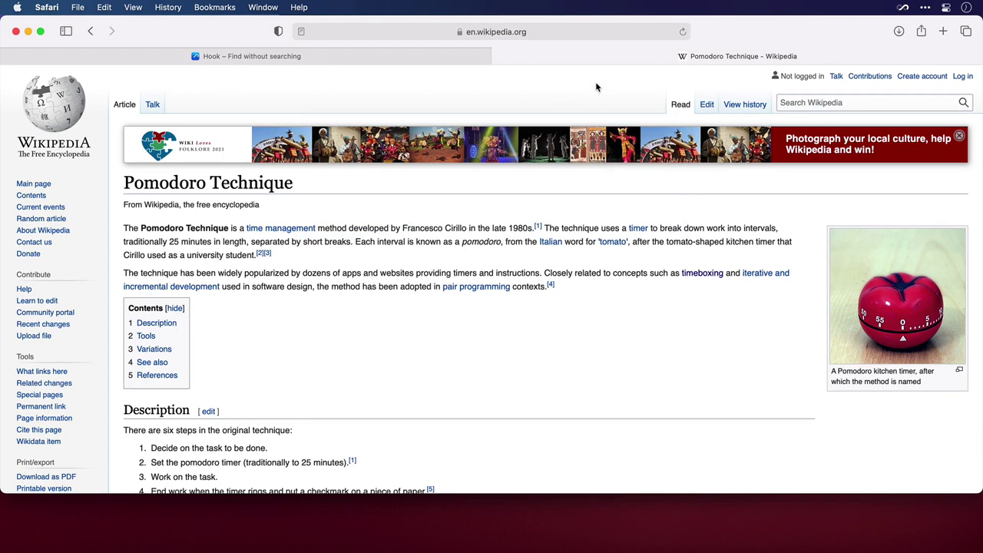
key("super+shift+space")
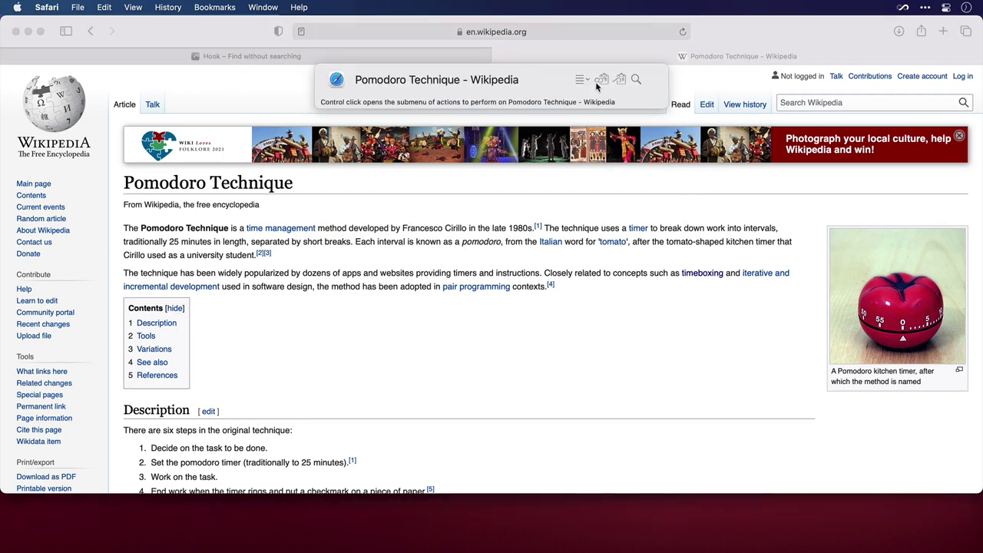
left_click(588, 79)
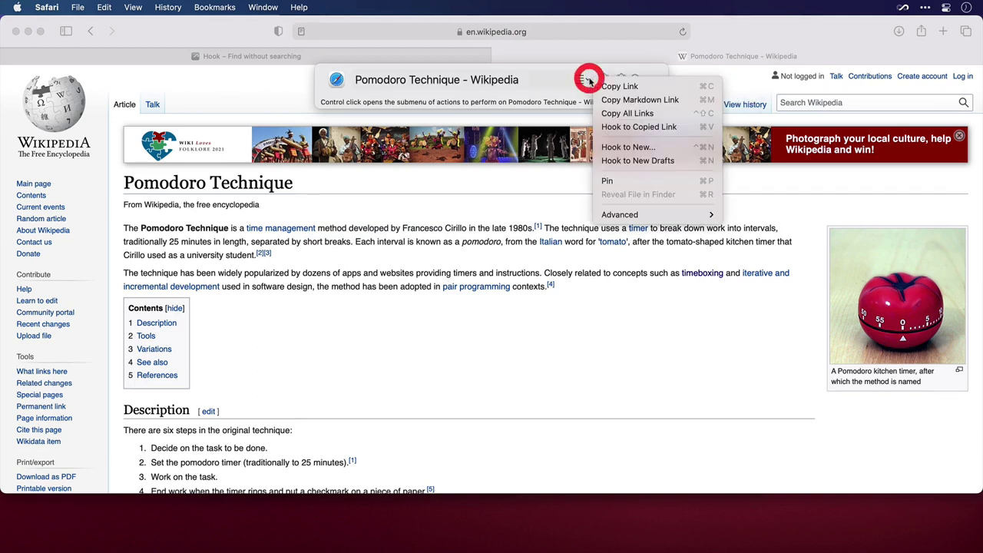
left_click(598, 127)
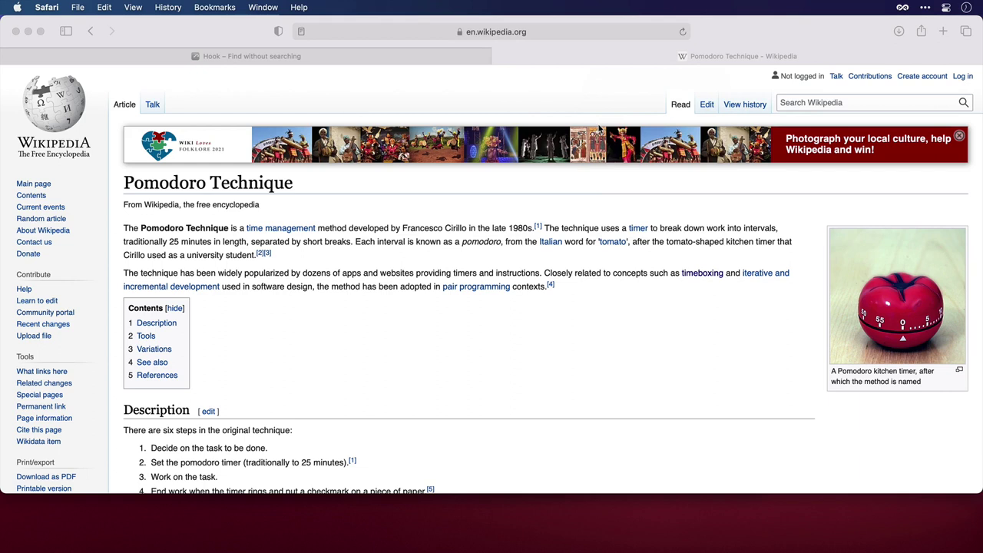
key("super+shift+space")
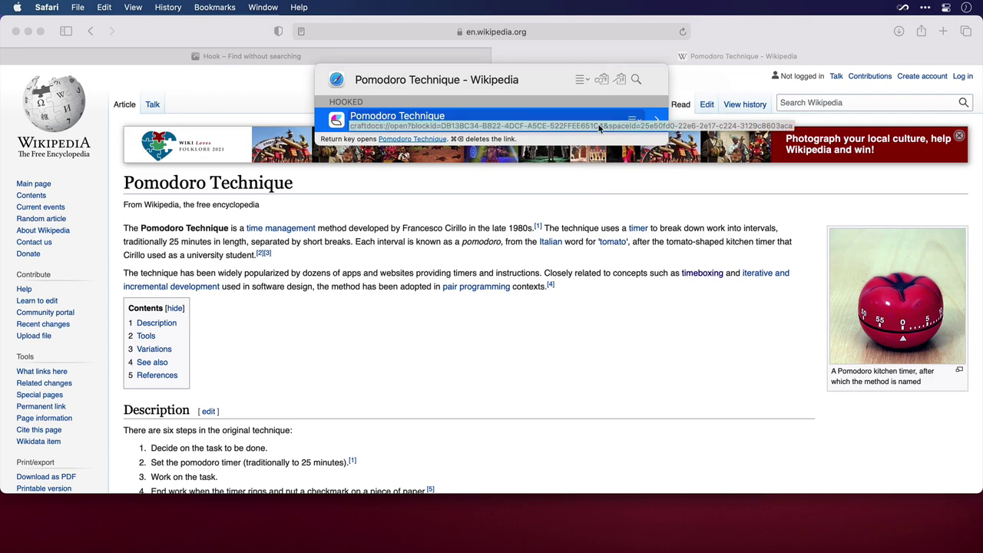
key("Return")
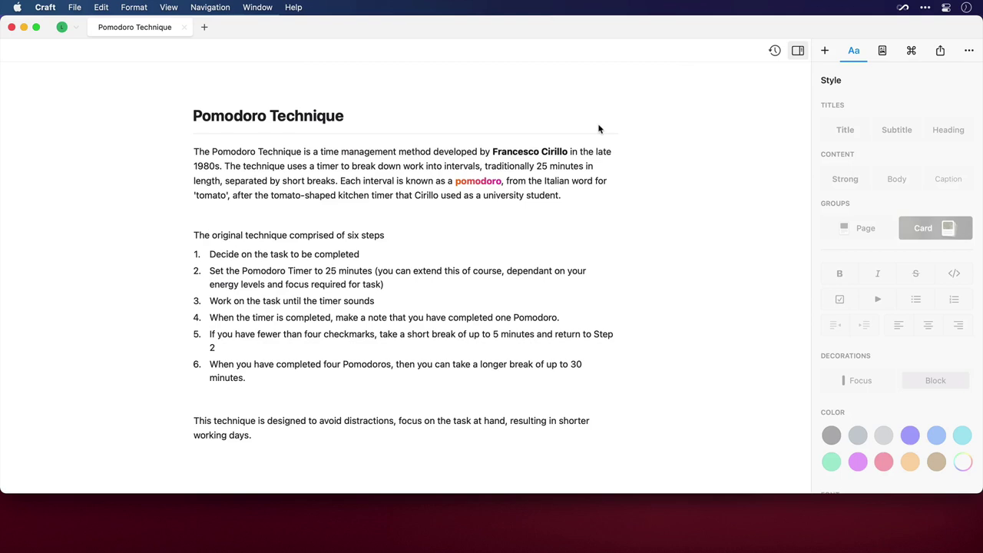
Round-trip from the Craft document to the Wikipedia page and back via Hook, then recopy the document's link.
key("super+shift+space")
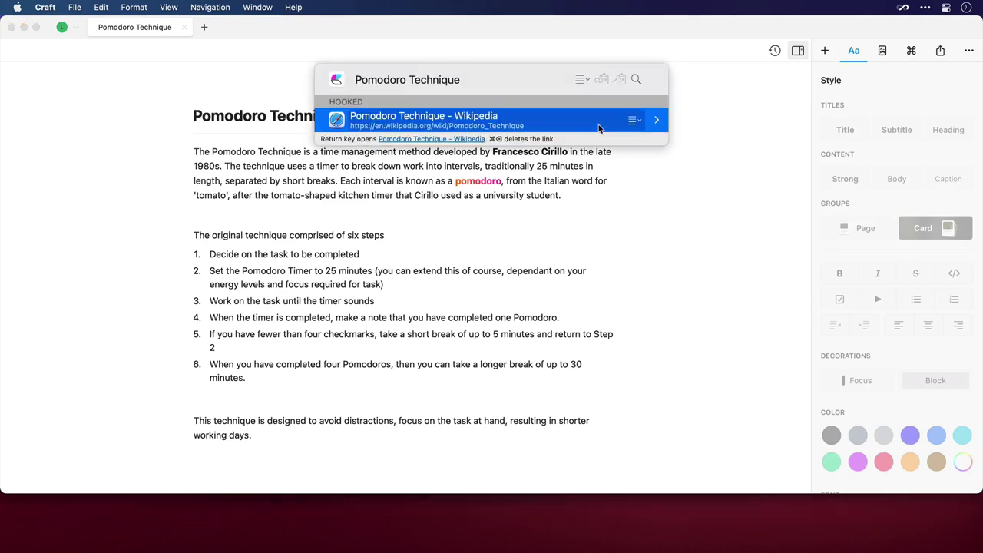
key("Return")
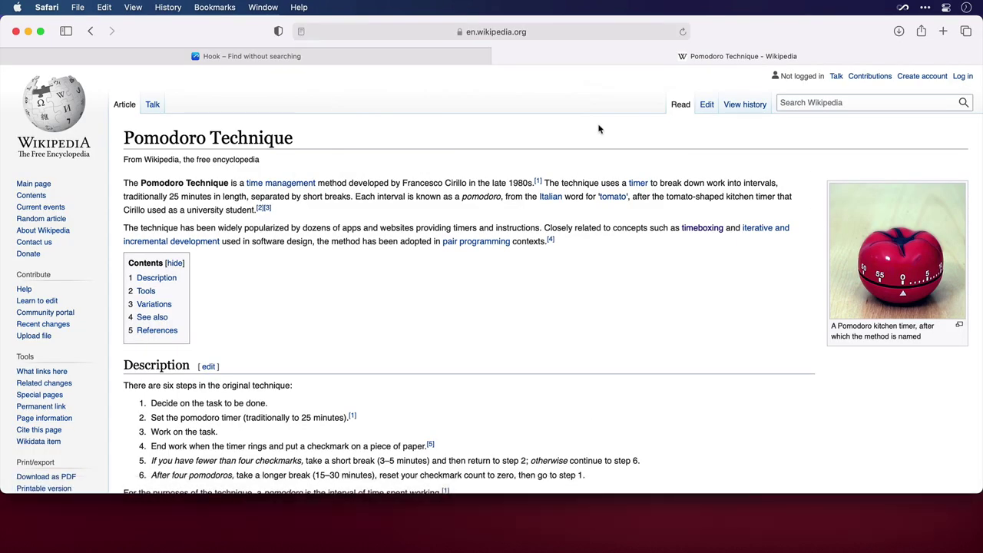
key("super+shift+space")
key("Return")
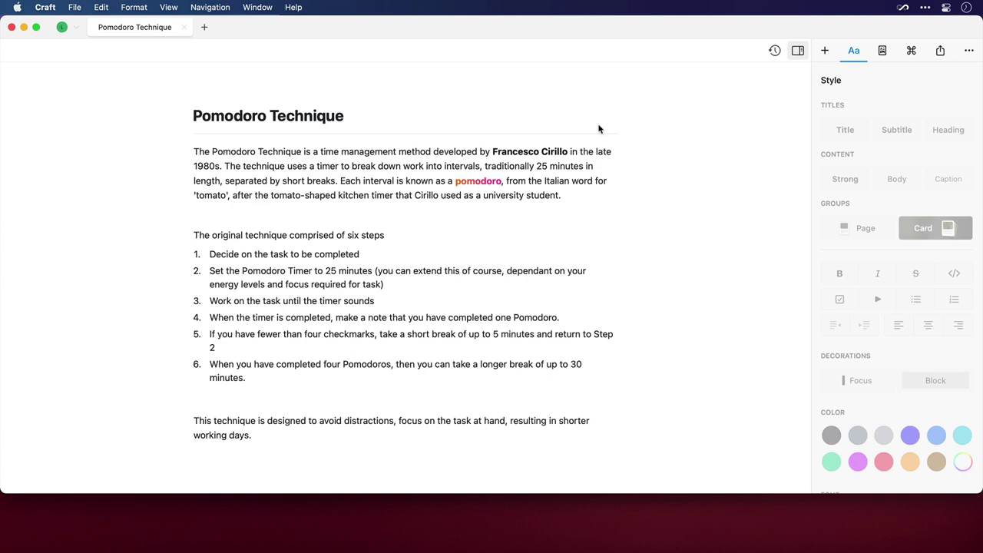
key("super+shift+space")
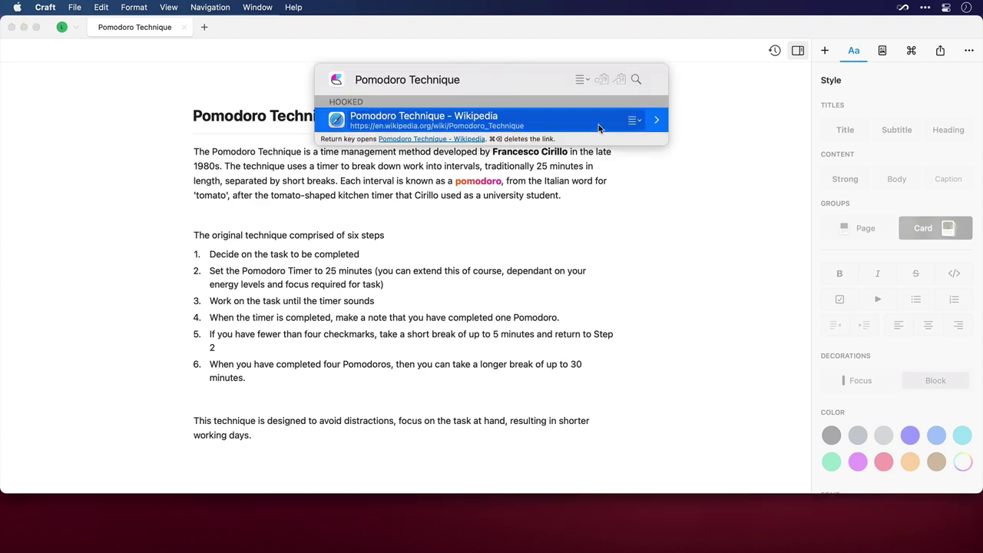
key("super+c")
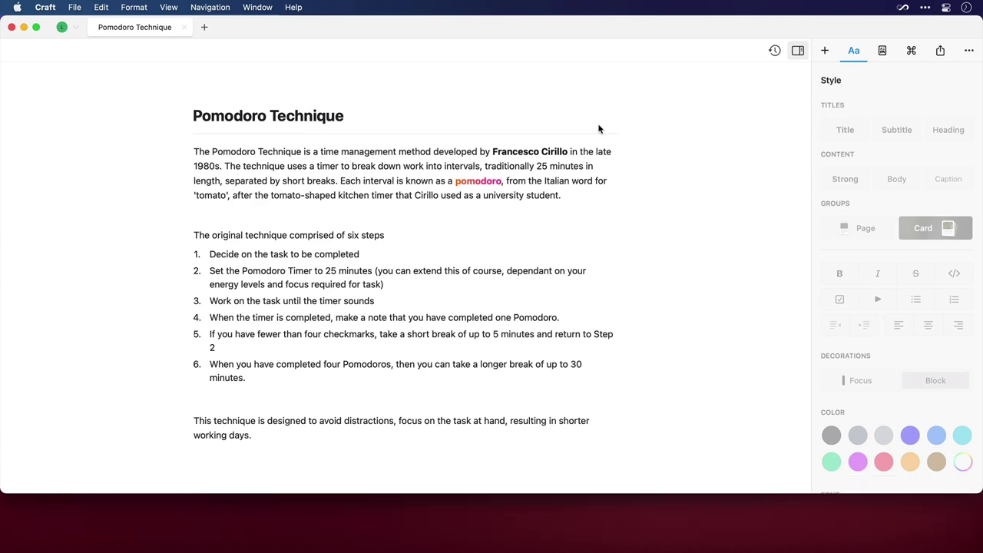
In Finder, preview the Pomodoro Apps file and hook it to the copied Craft link.
key("super+Tab")
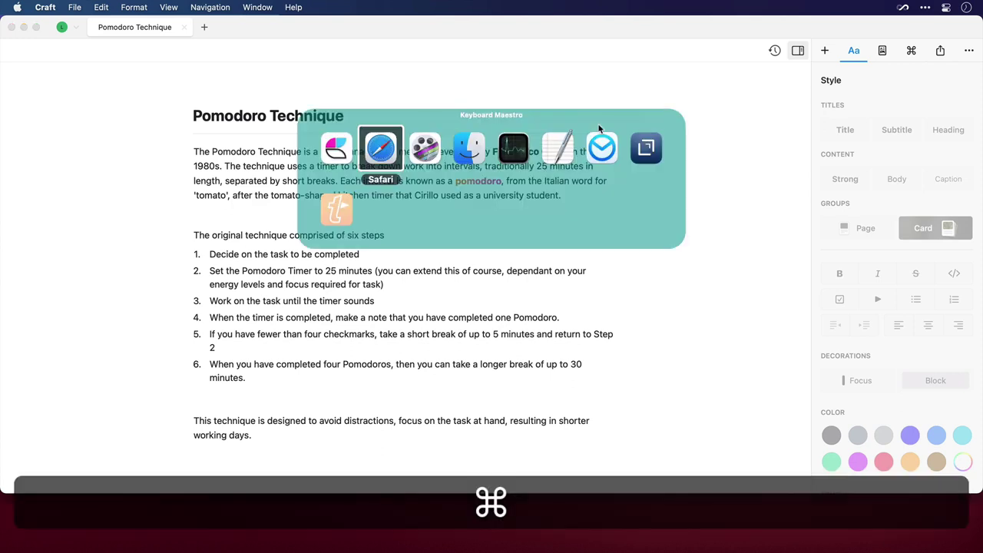
key("super+Tab")
key("super+Tab")
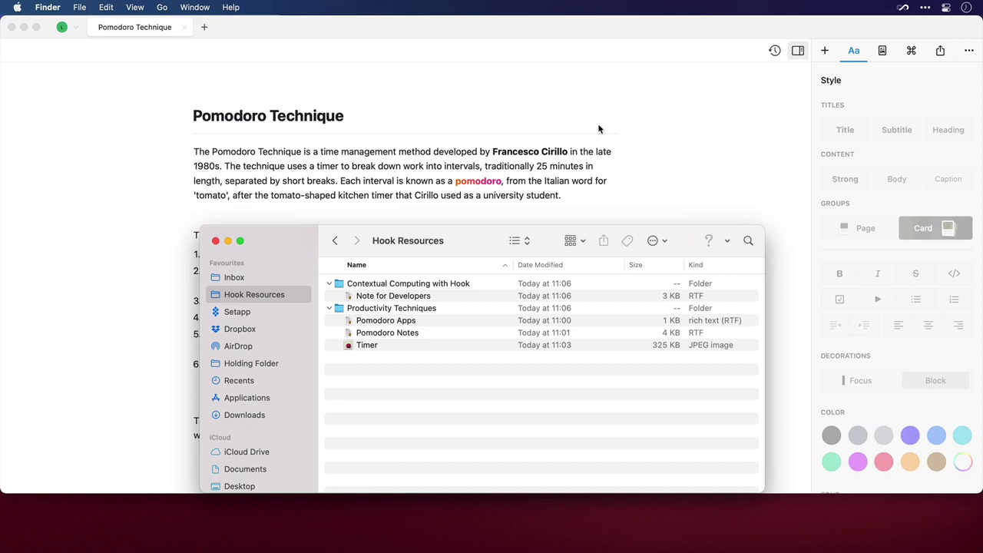
left_click(464, 324)
key("space")
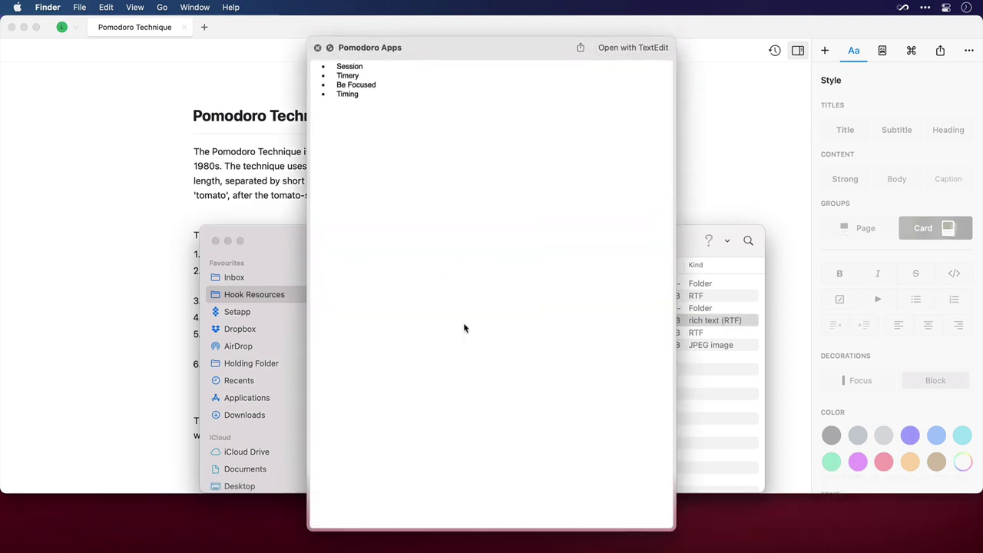
key("space")
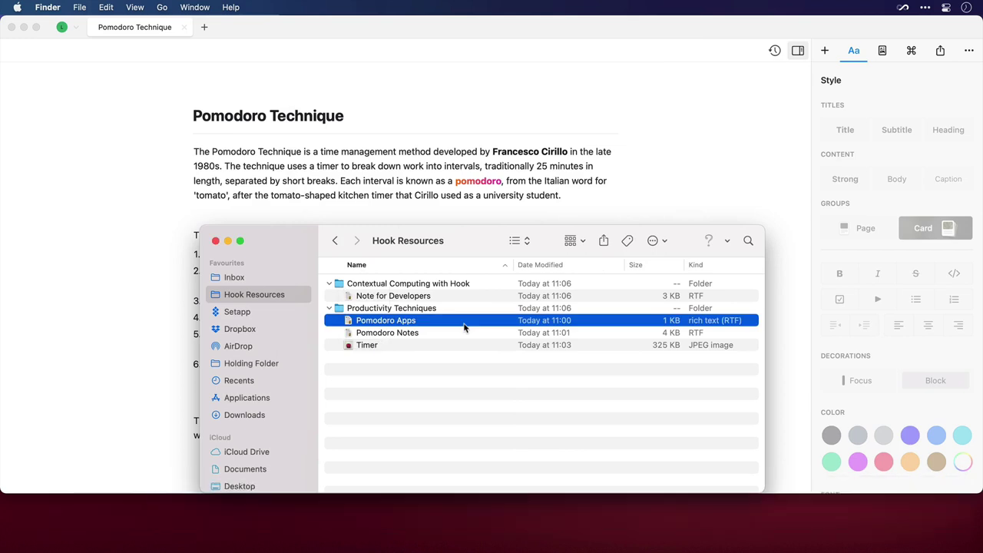
key("super+shift+space")
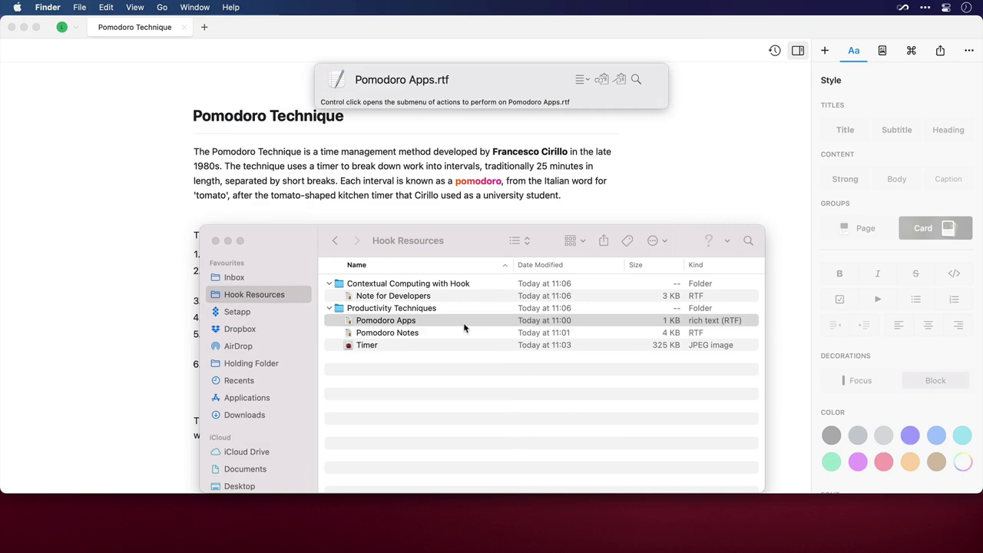
key("super+v")
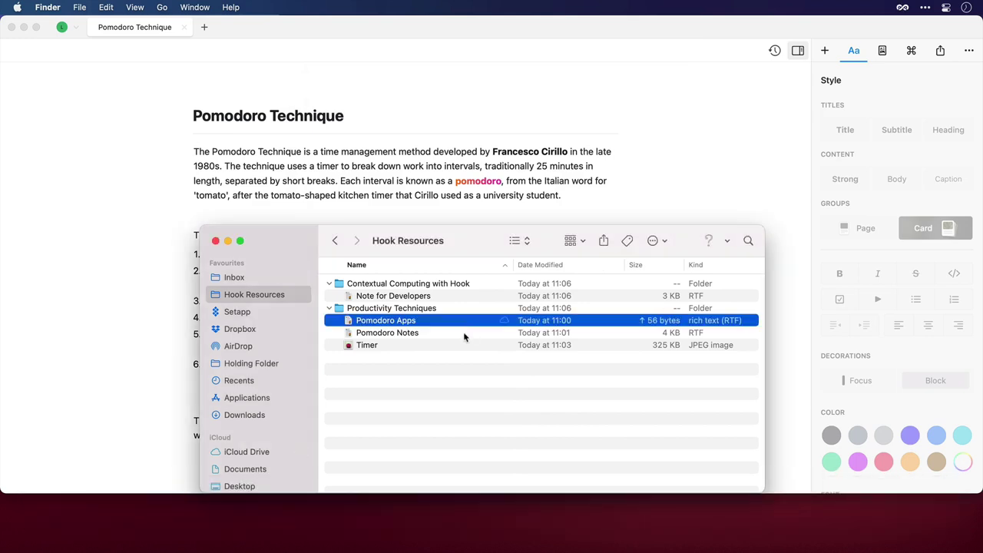
Hook the Pomodoro Notes file and the Timer image to the same copied Craft link.
left_click(464, 335)
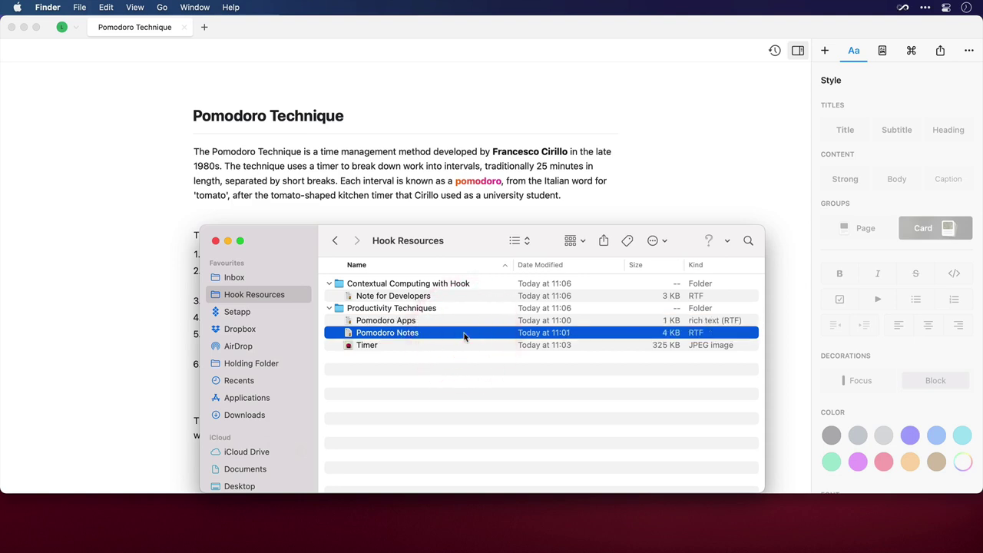
key("super+shift+space")
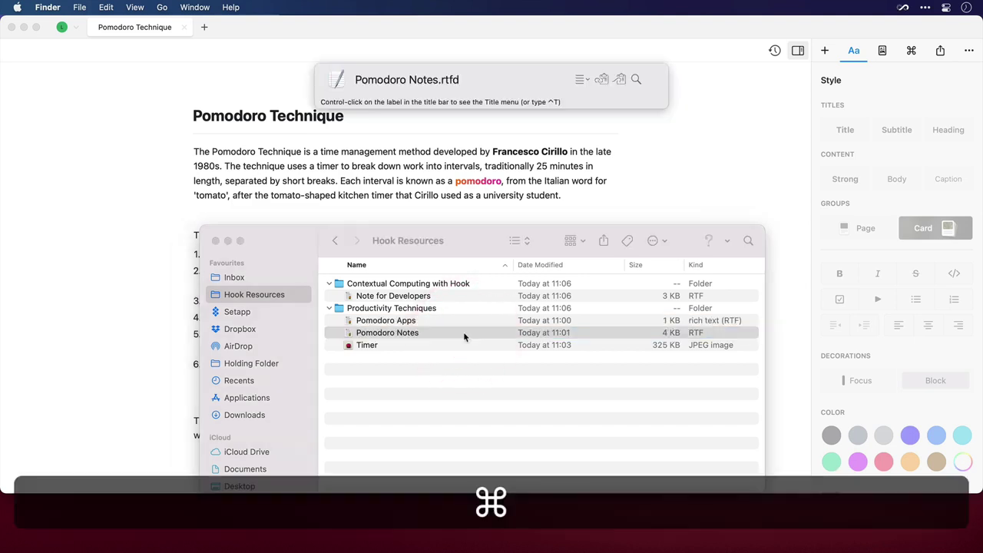
key("super+v")
left_click(467, 345)
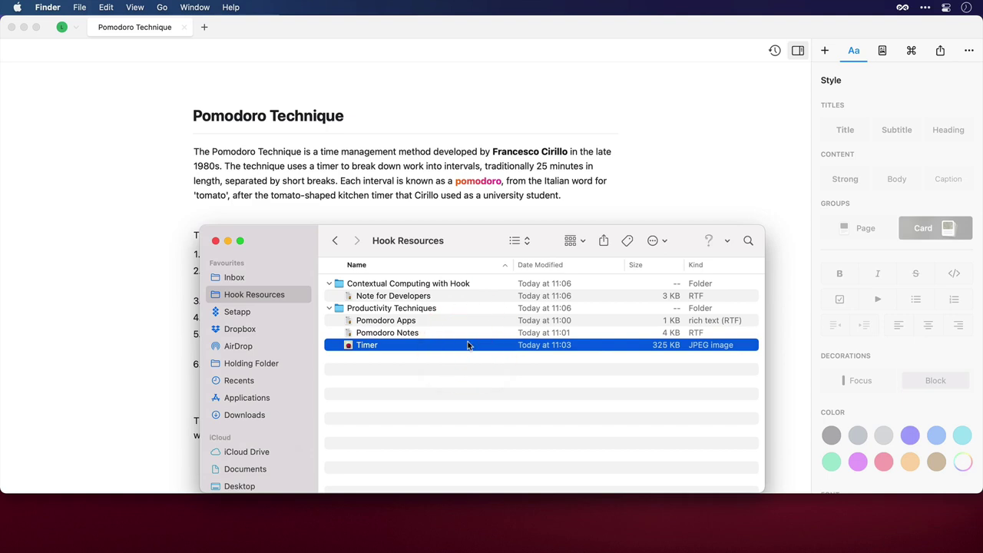
key("super+shift+space")
key("super+v")
Open Timer.jpg from the Pomodoro Technique note's Hook links, then close it.
left_click(405, 119)
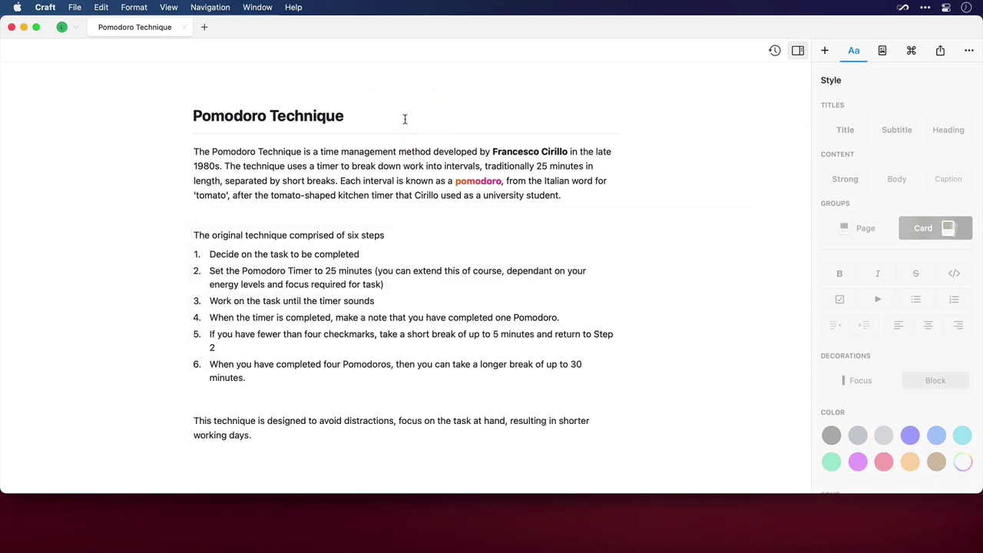
key("super+shift+space")
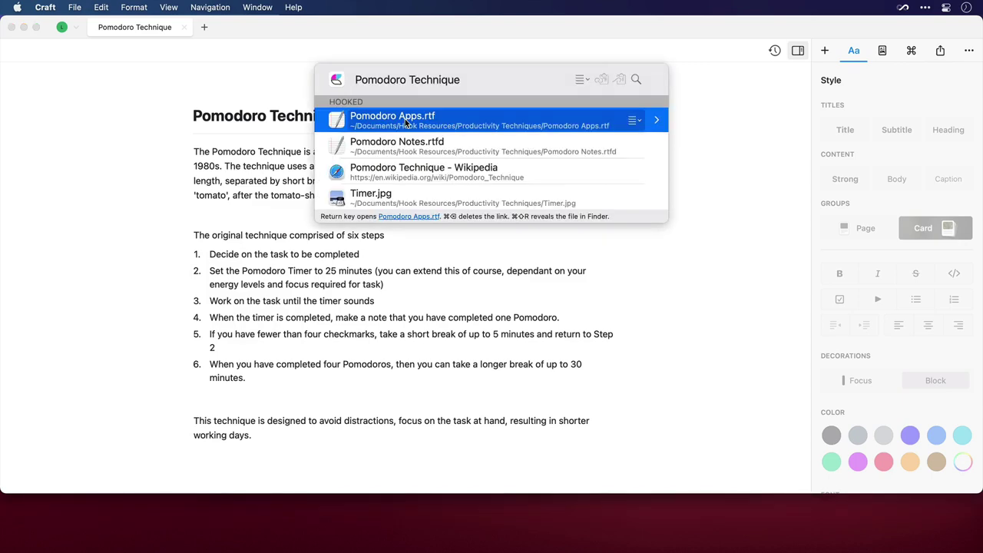
key("Down")
key("Down")
key("Down")
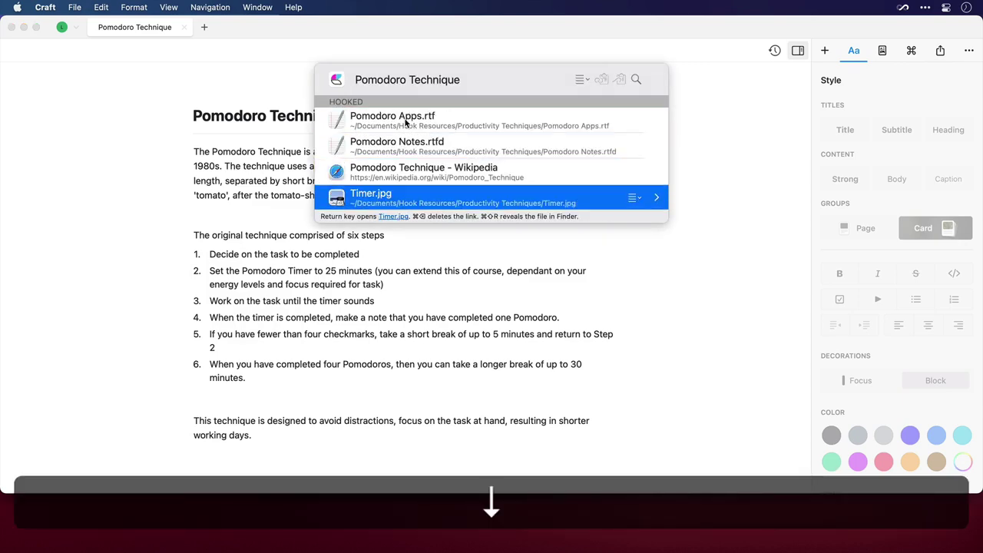
key("Return")
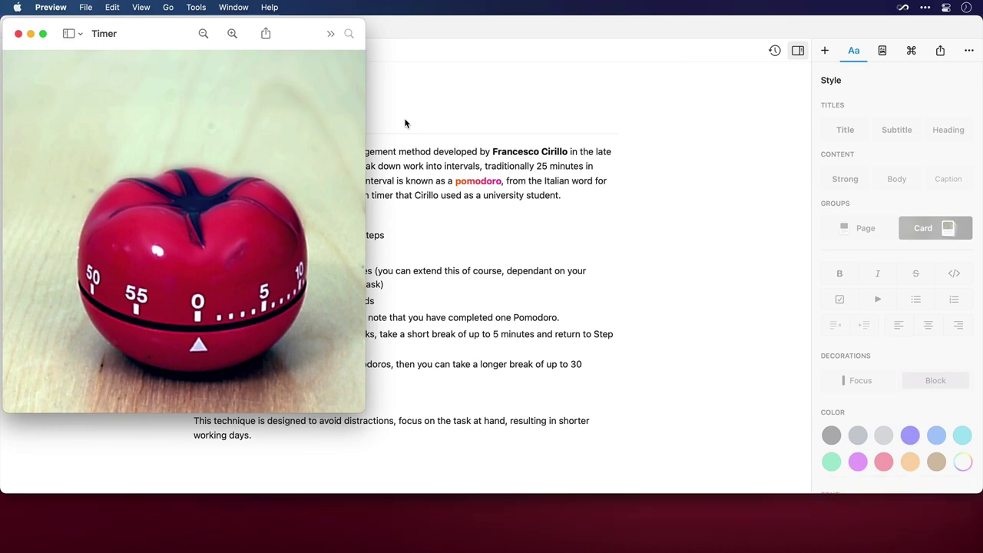
key("super+w")
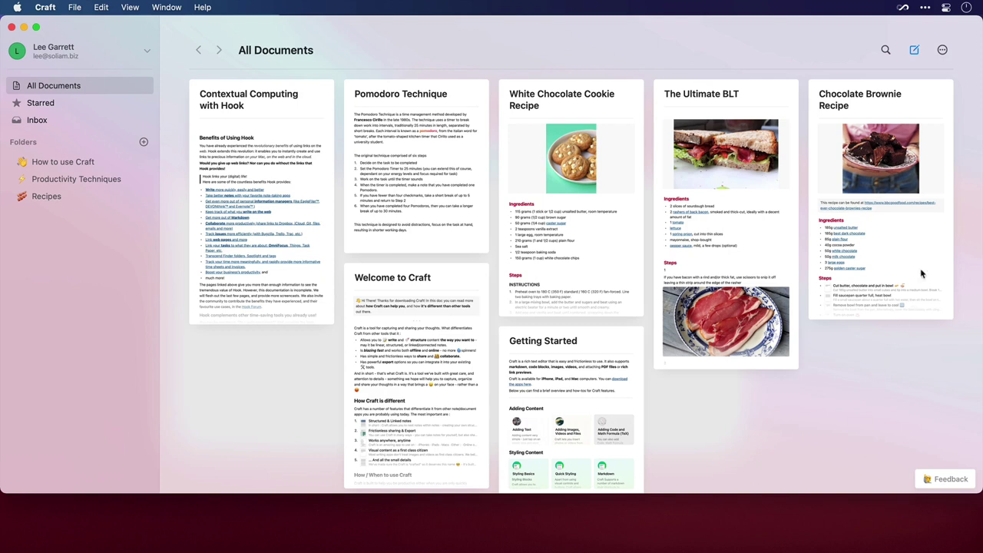
Open the Chocolate Brownie Recipe and copy a deeplink to its Steps heading via File > Copy Deeplink.
left_click(915, 248)
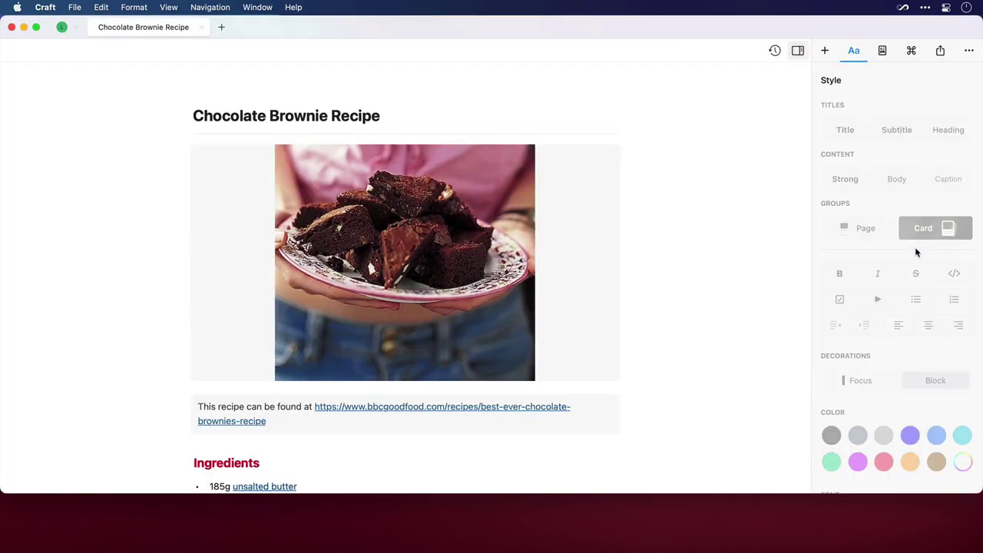
scroll(762, 312, "down", 2)
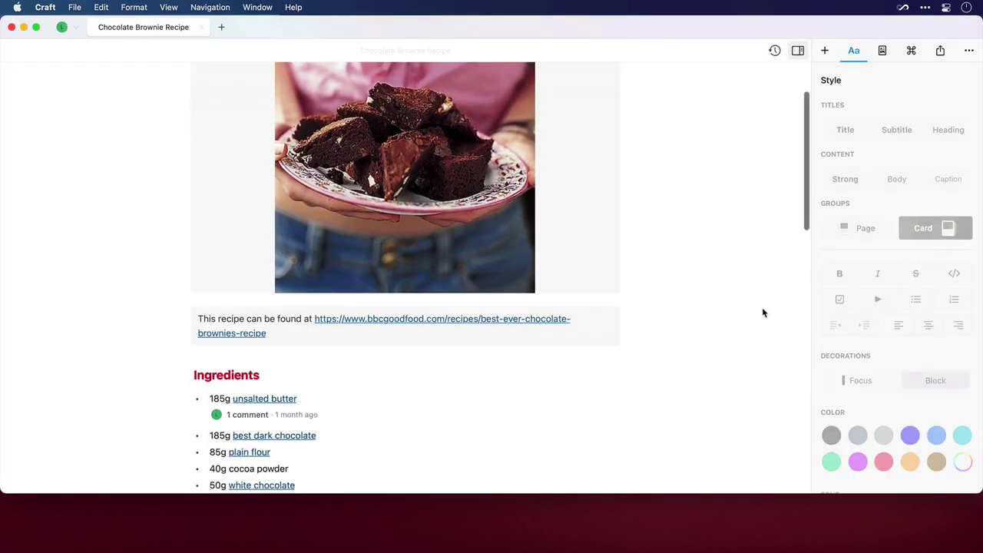
scroll(763, 313, "down", 12)
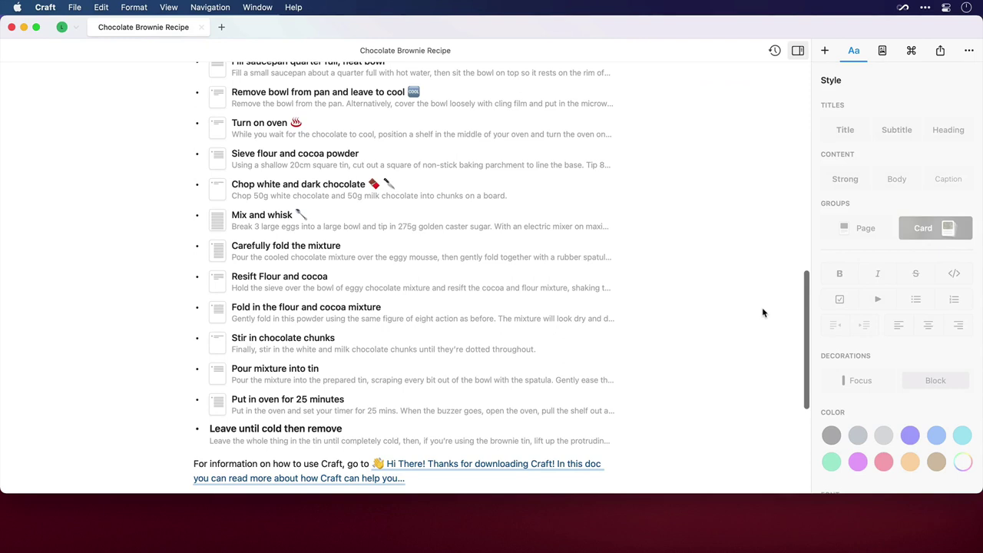
scroll(763, 313, "up", 5)
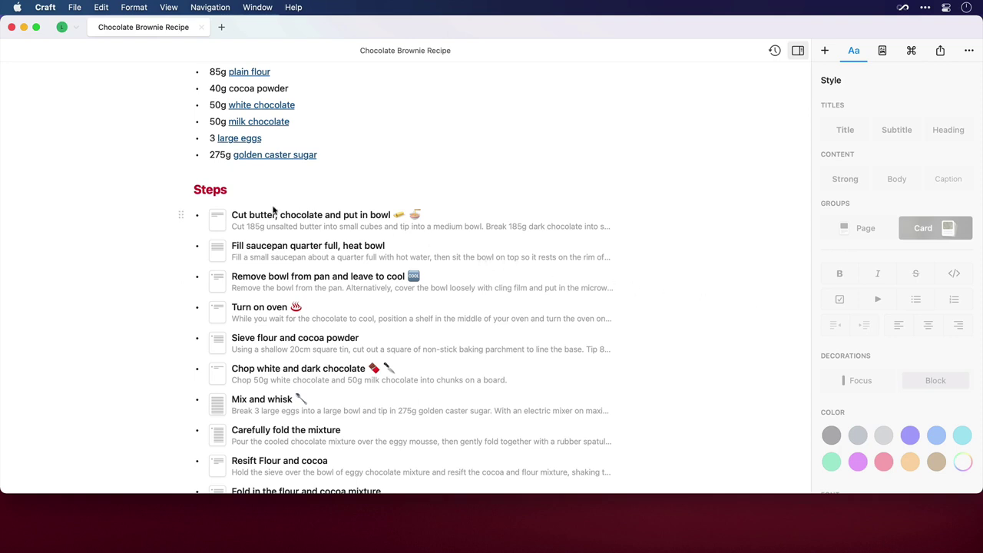
left_click(209, 193)
left_click(209, 194)
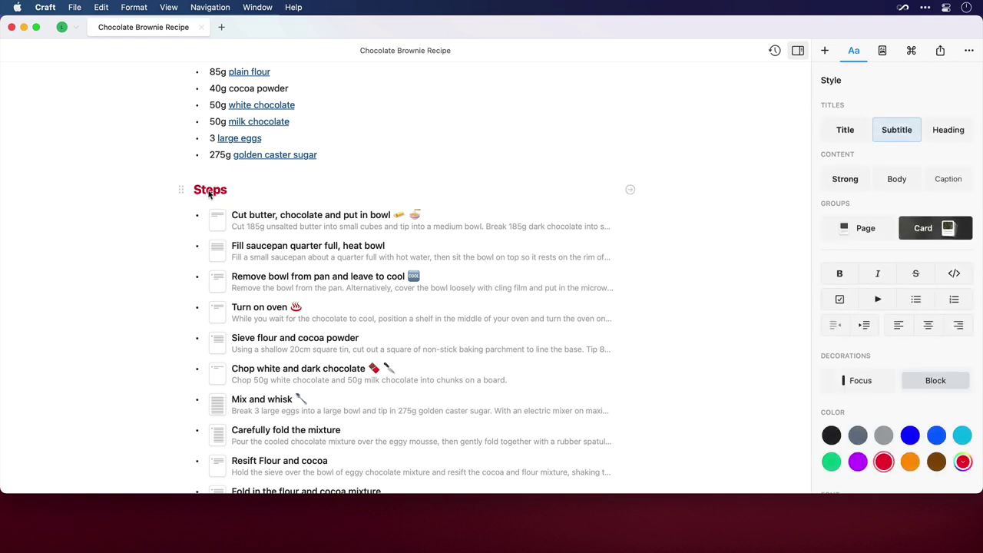
left_click(75, 7)
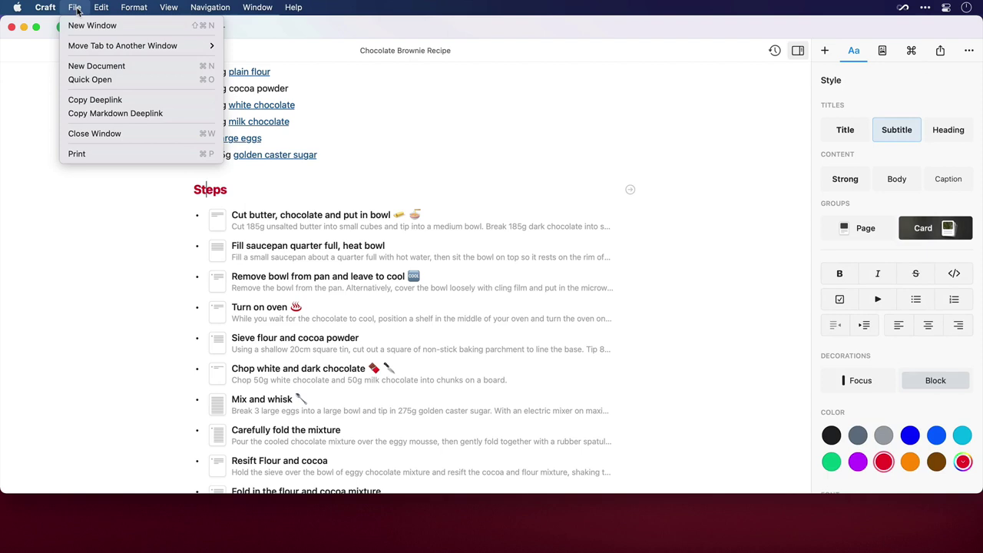
left_click(139, 99)
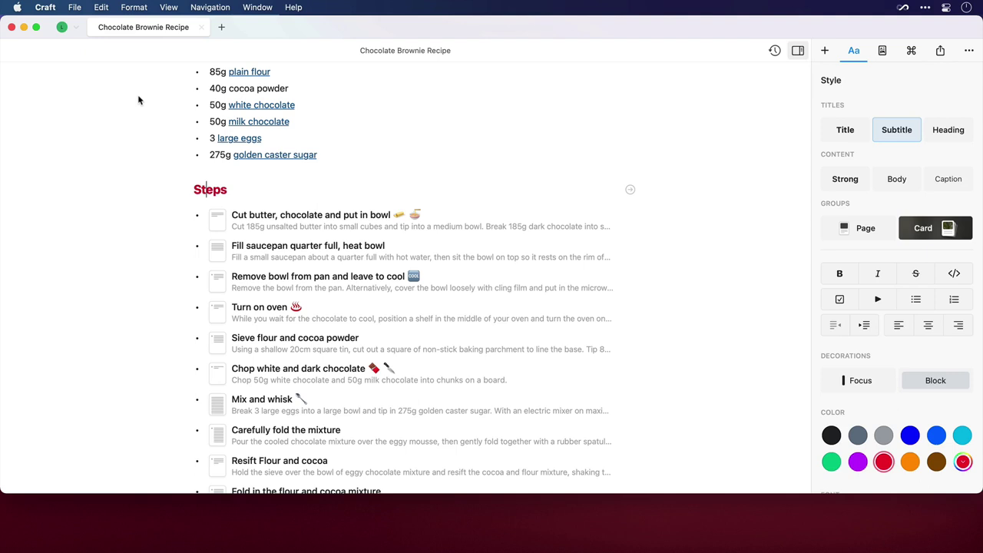
Hook Recipe rough notes.pages in Finder to the copied Steps deeplink.
key("super+Tab")
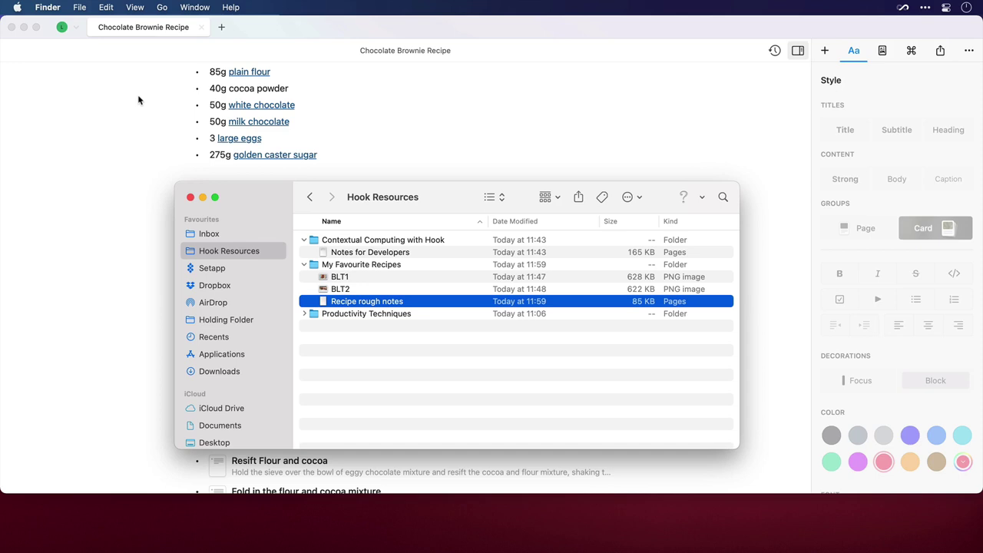
key("super+shift+space")
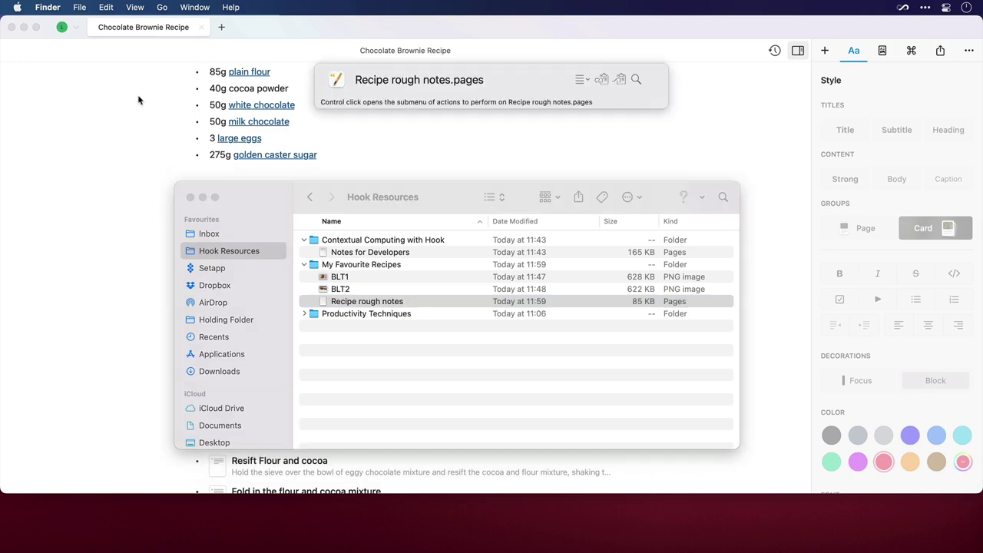
key("Escape")
Test the link by opening the Steps block in Craft from the notes file's Hook links.
scroll(139, 99, "up", 10)
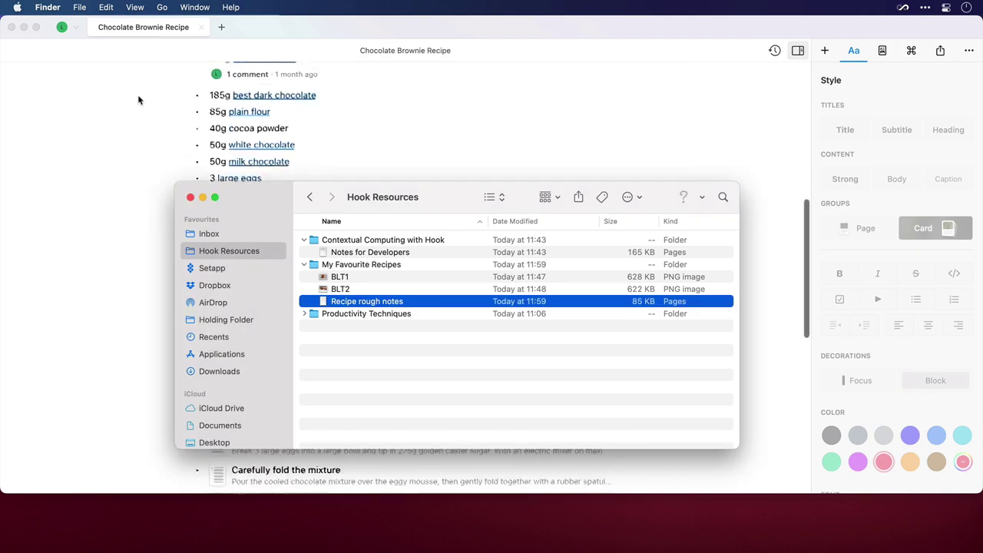
scroll(138, 100, "up", 2)
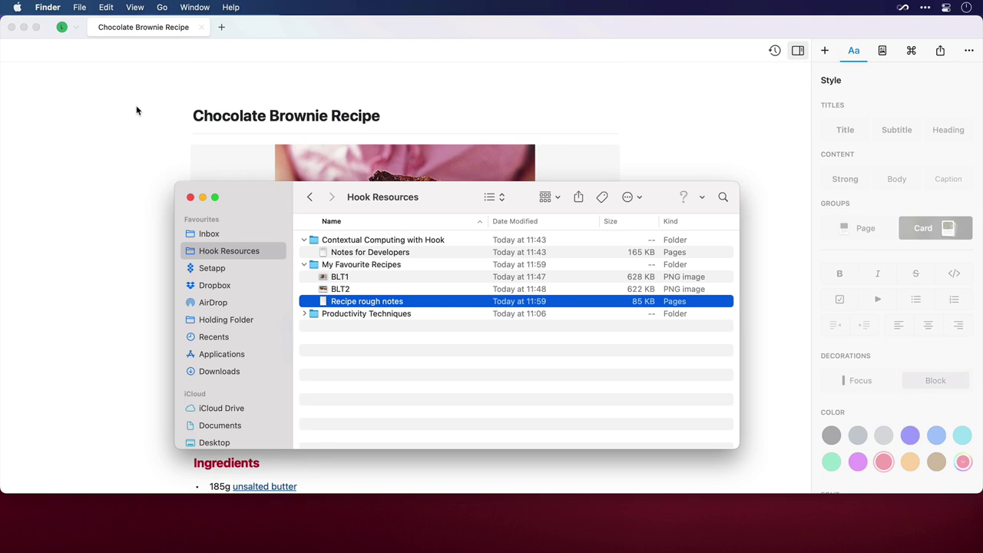
key("super+shift+space")
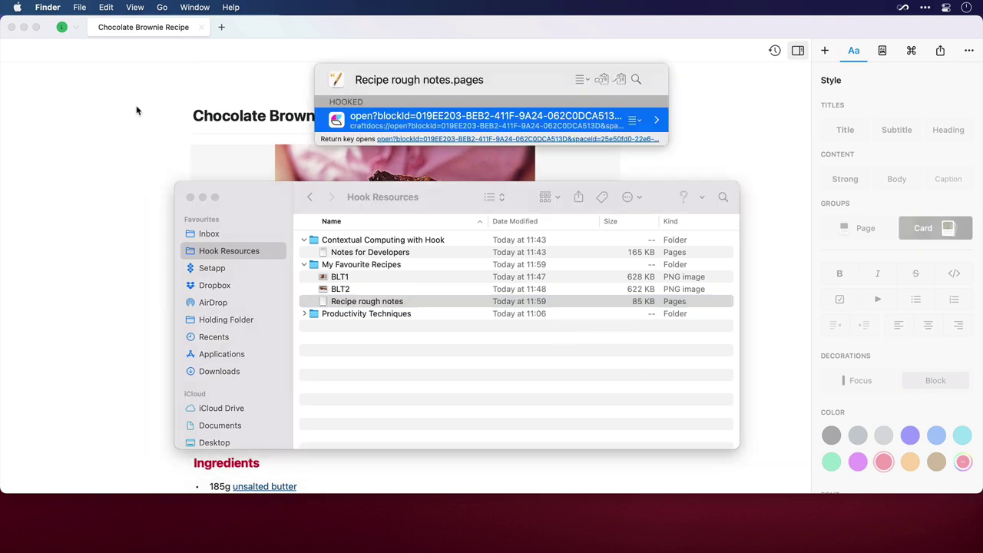
key("Return")
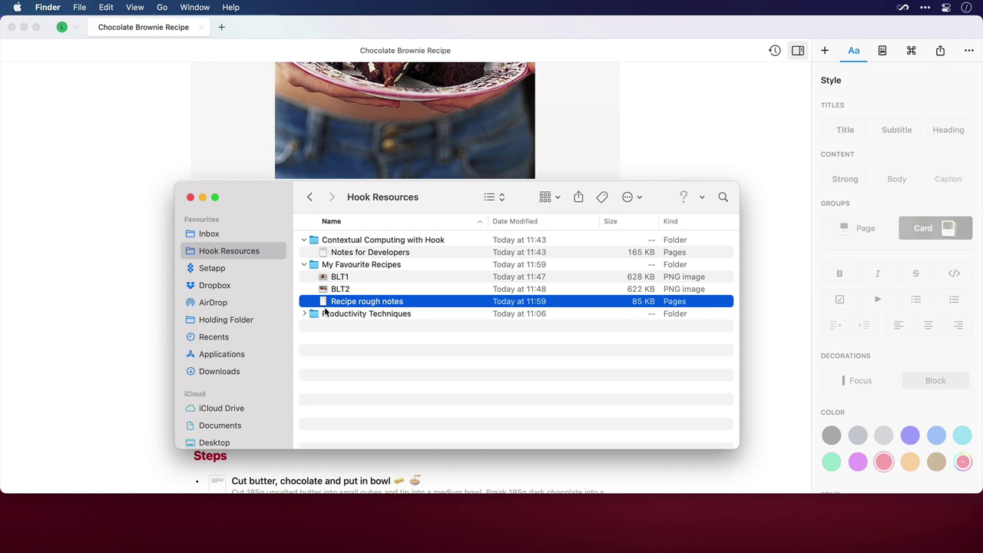
Rename the Craft item hooked to Recipe rough notes.pages to 'Steps - Choc Brownie Recipe'.
key("super+shift+space")
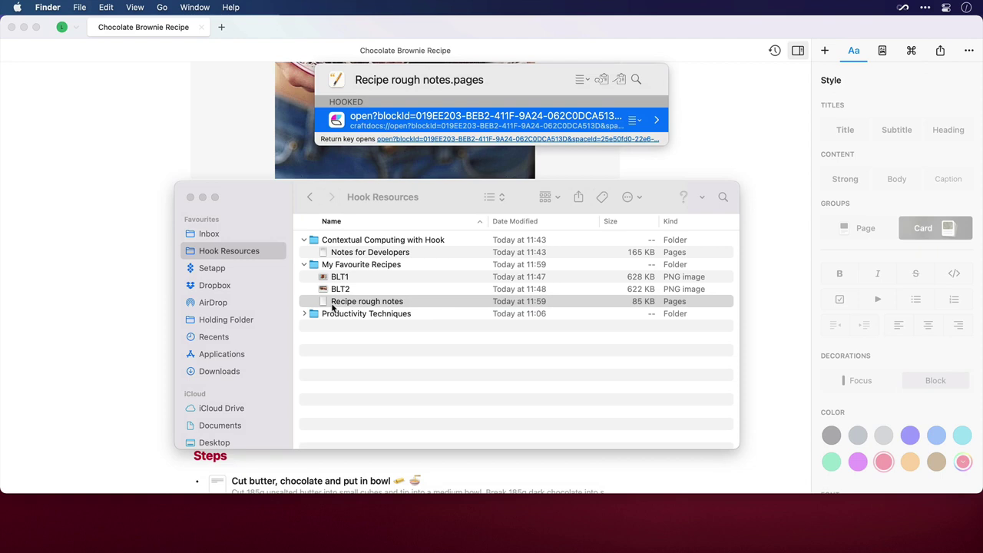
left_click(640, 122)
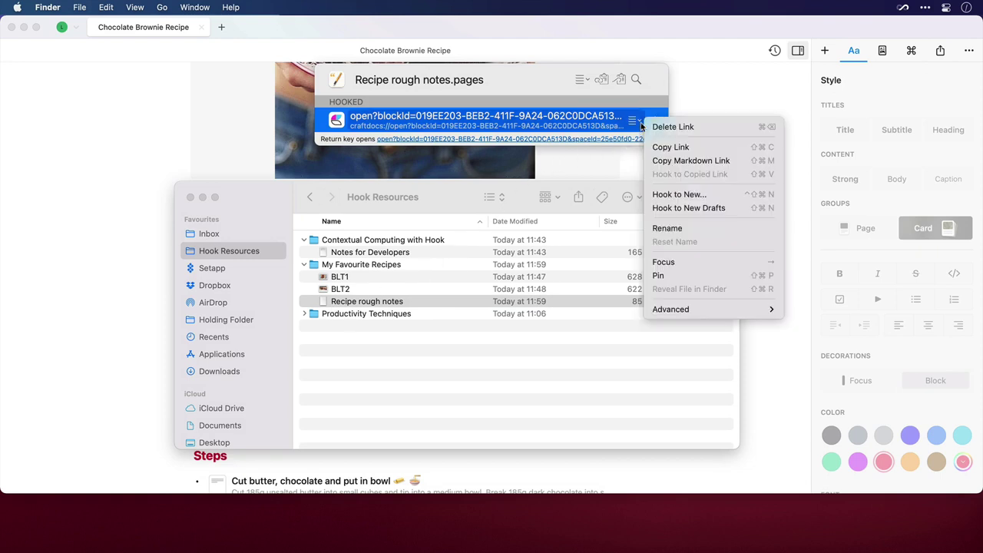
left_click(666, 228)
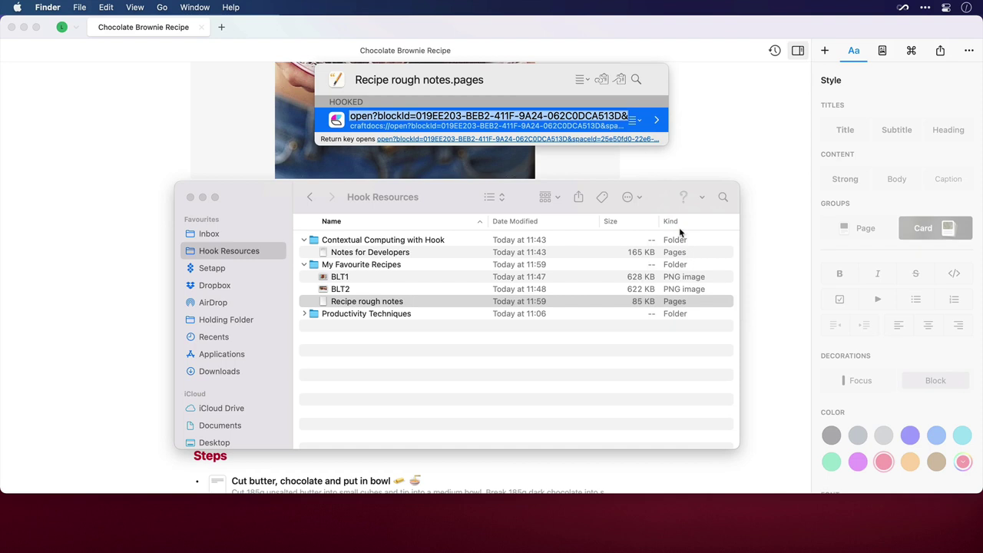
type("Steps - Choc")
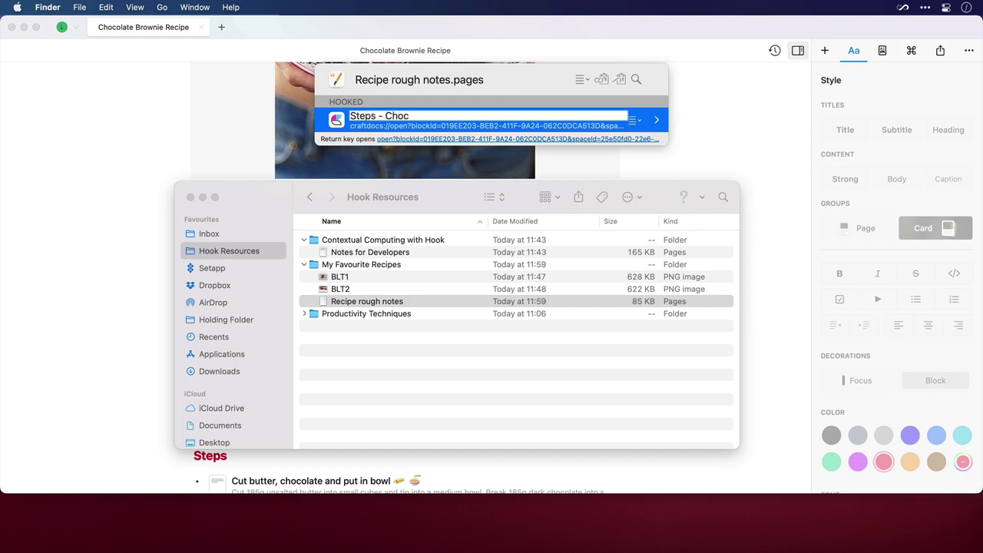
type(" Brownie Recipe")
key("Return")
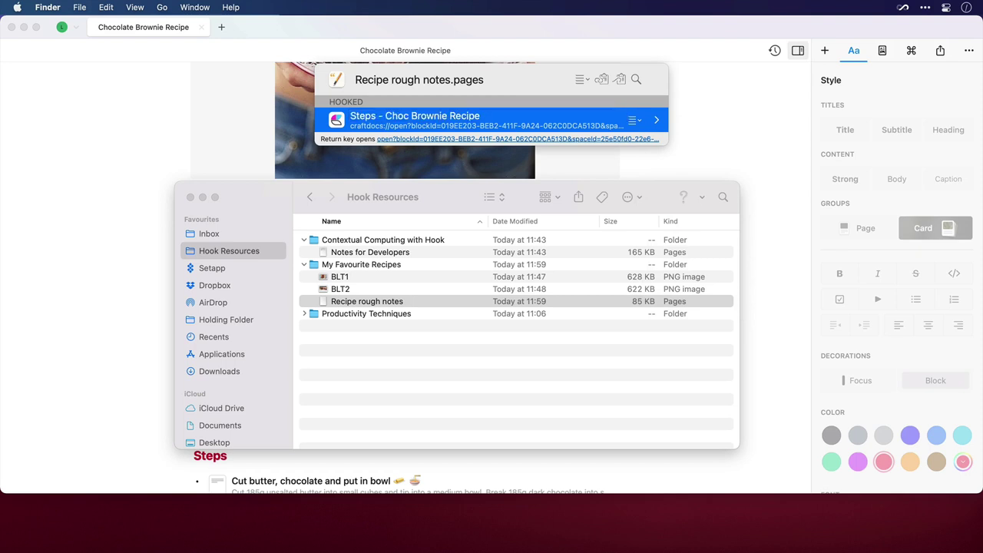